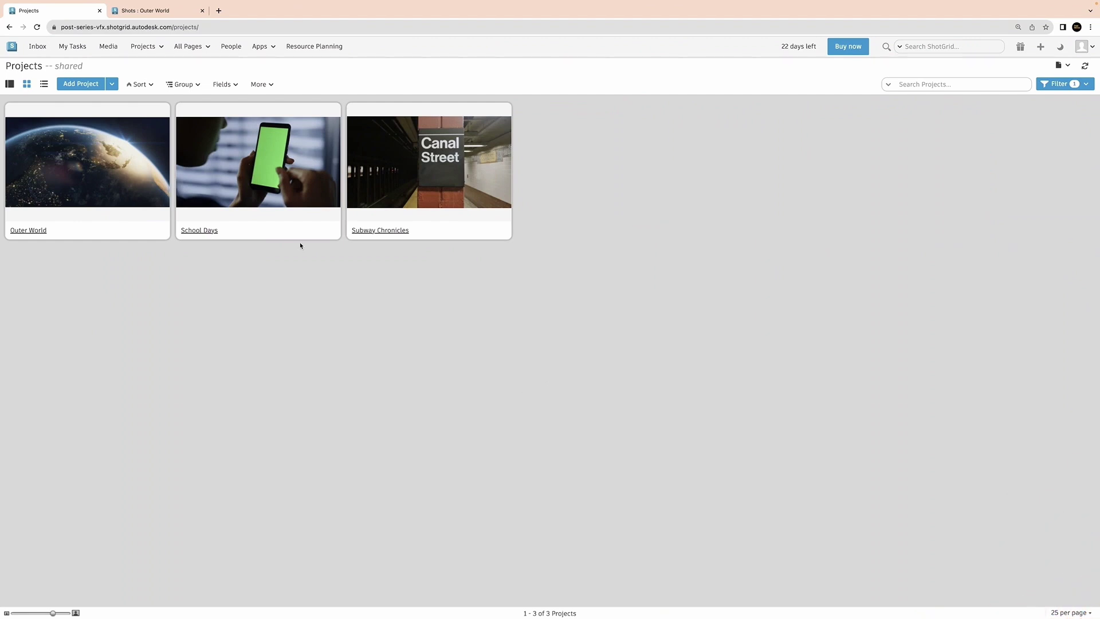
Filter My Tasks to the School Days project so only its five SD_101 Comp tasks show.
click(76, 50)
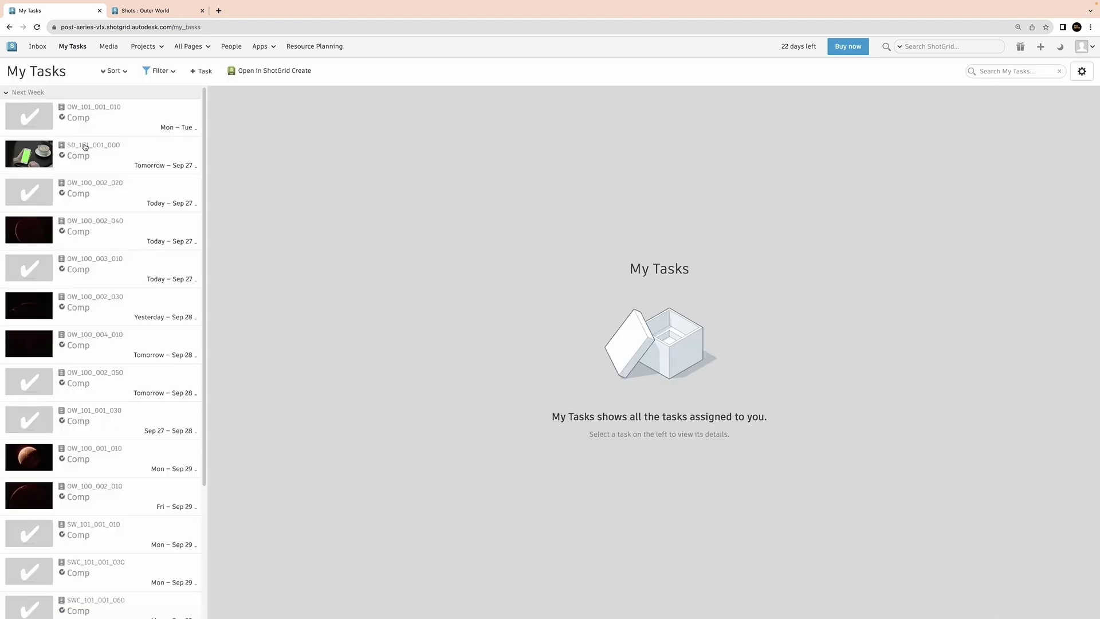
click(159, 74)
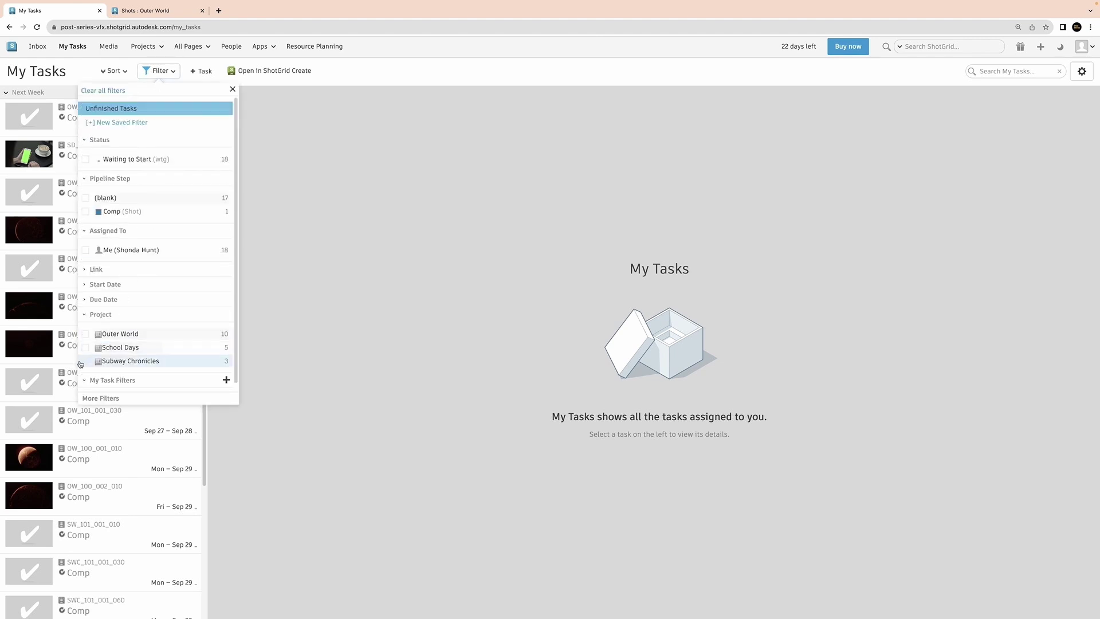
click(84, 348)
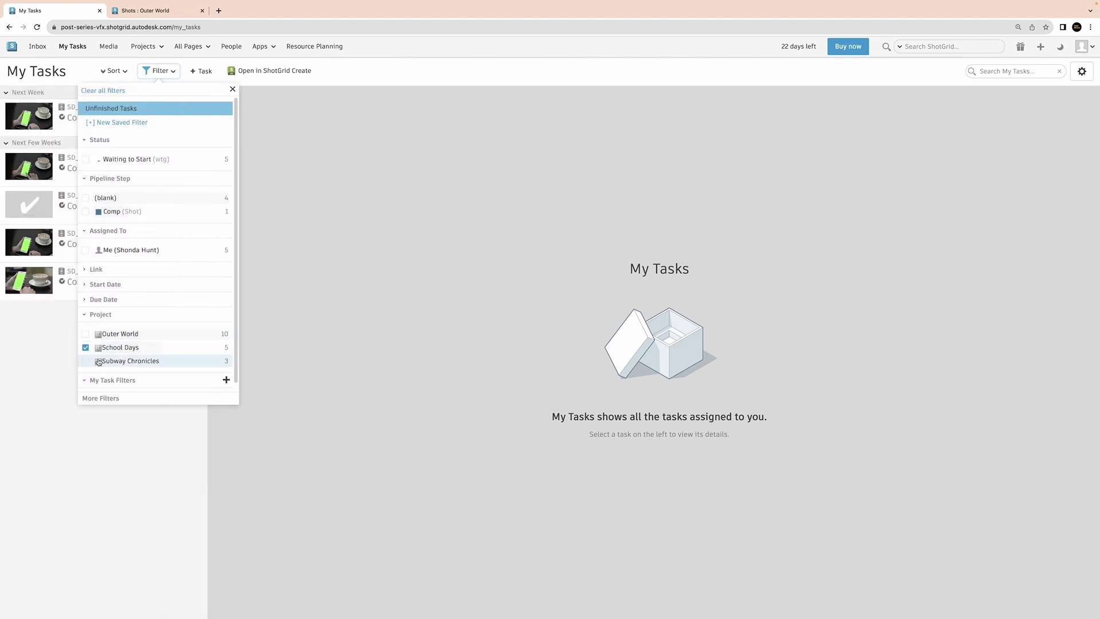
click(100, 437)
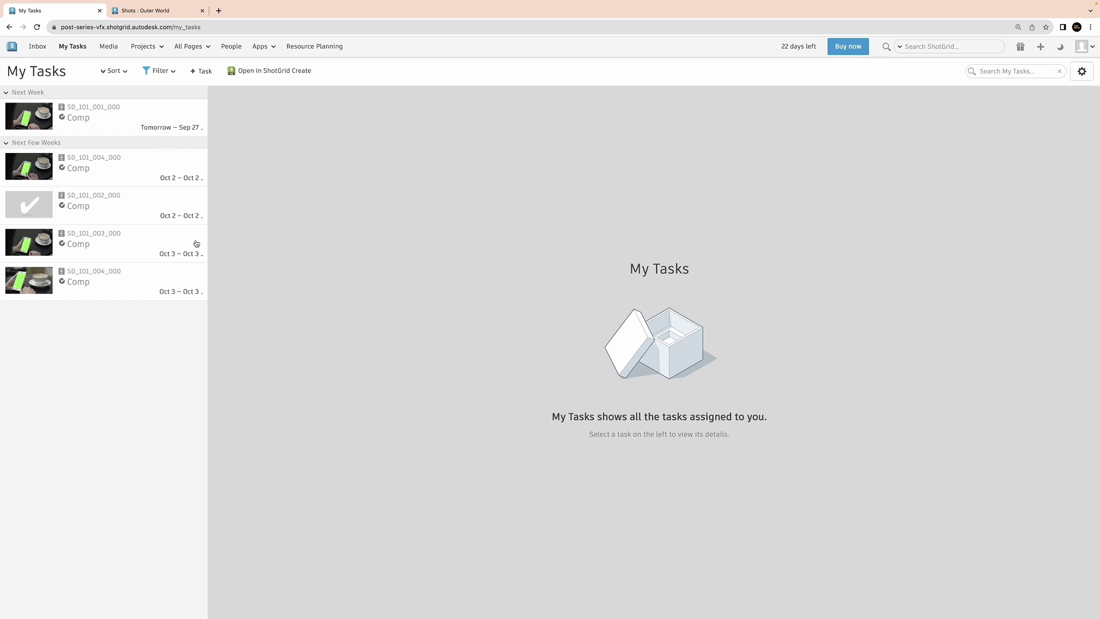
Browse the School Days shot cards, ending on SD_101_002_000 with its Comp task due 10/02/23.
click(132, 123)
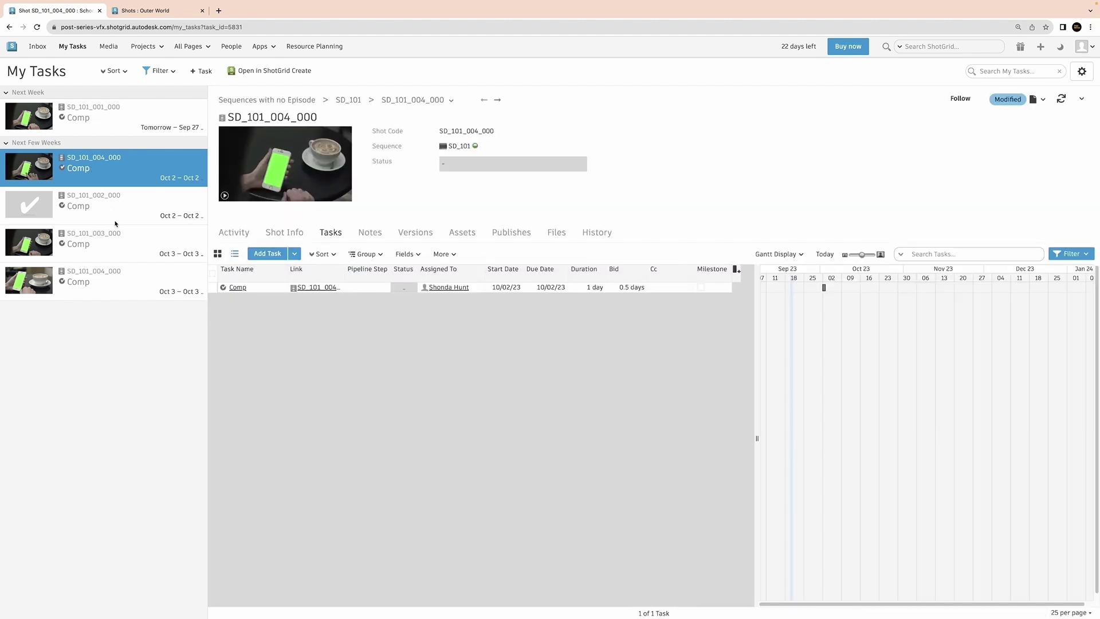
click(122, 205)
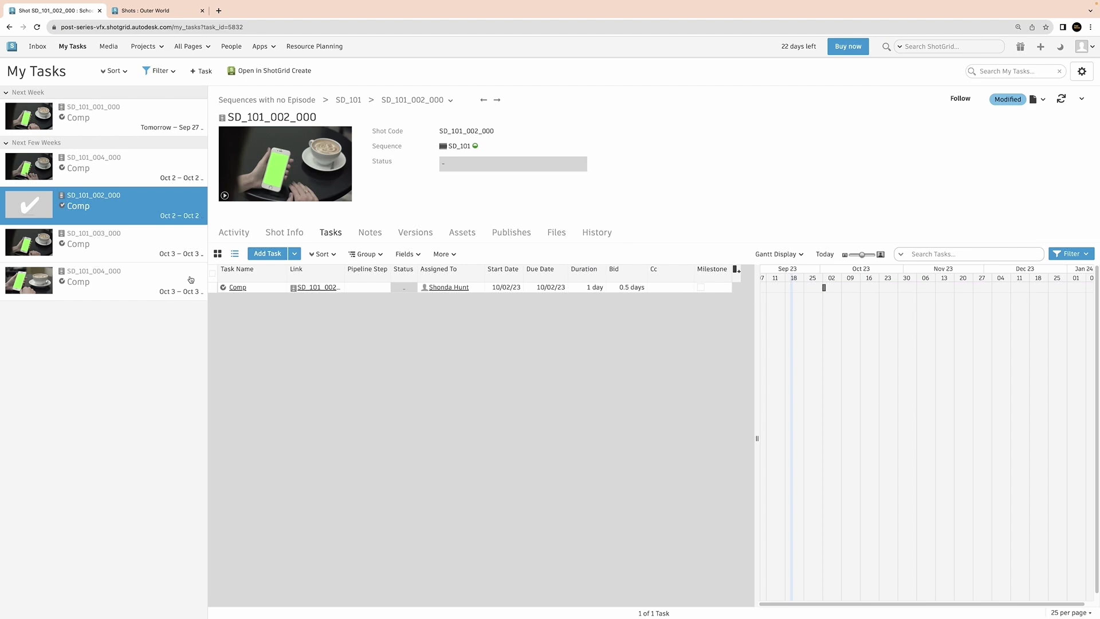
click(174, 121)
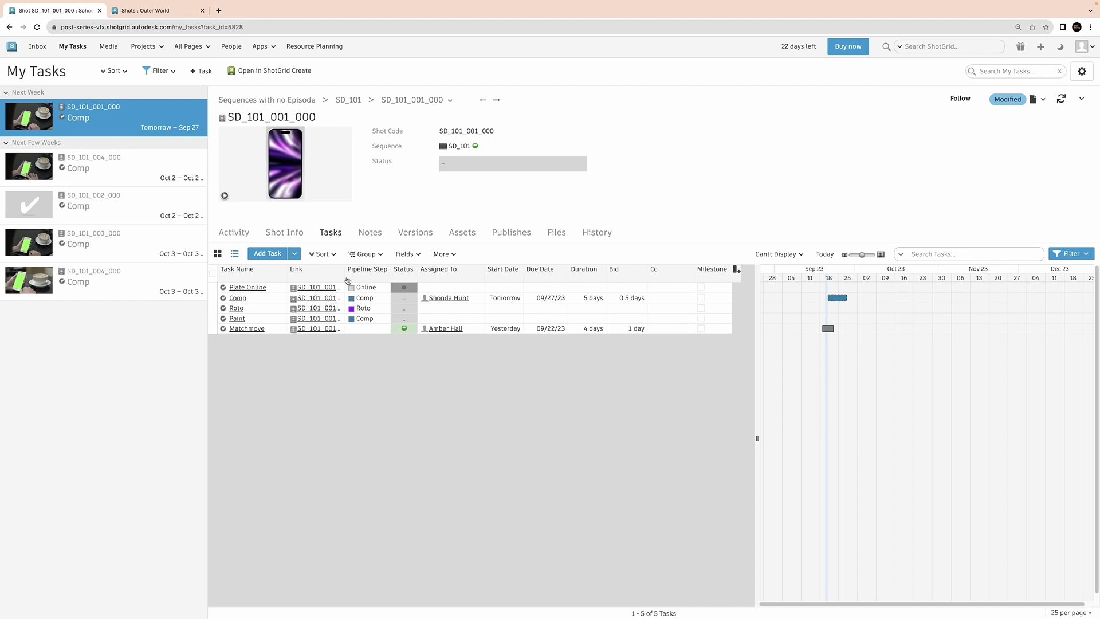
click(133, 209)
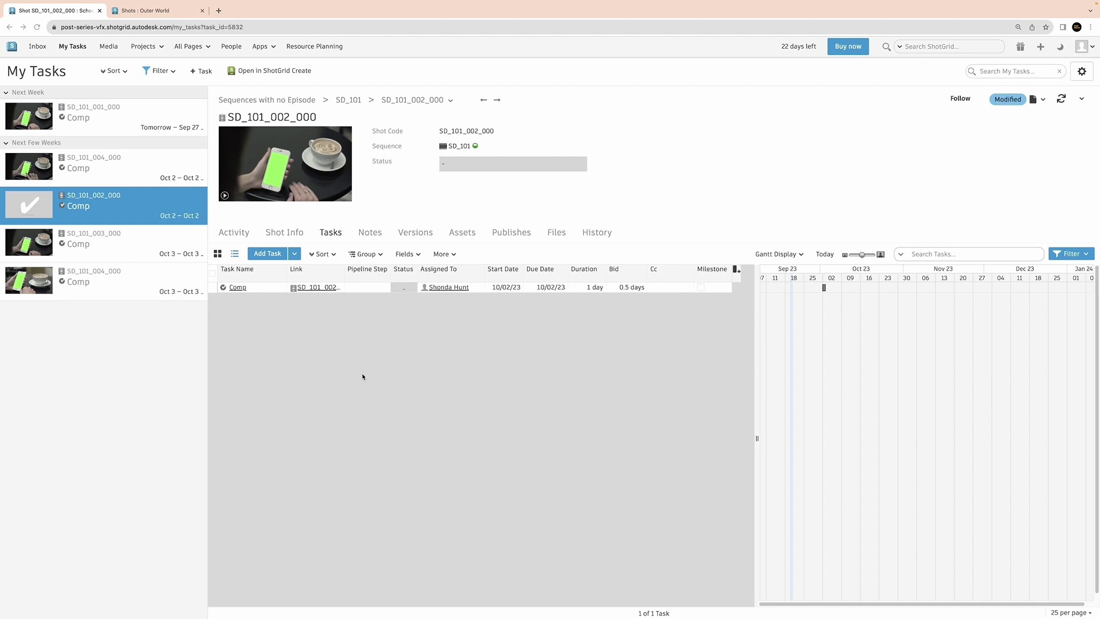
click(285, 234)
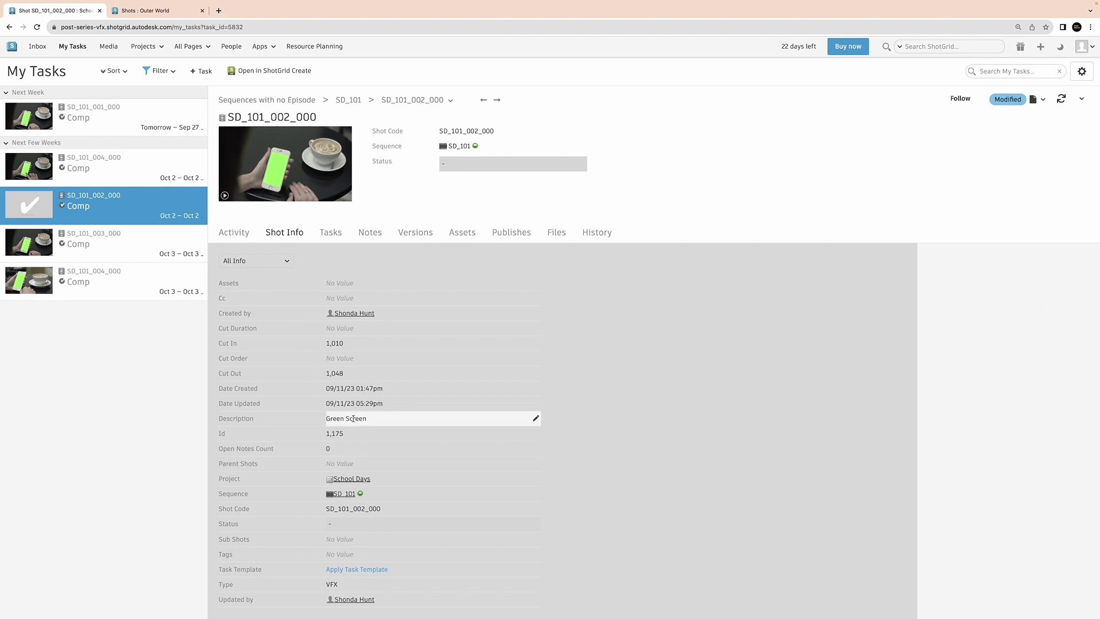
click(331, 232)
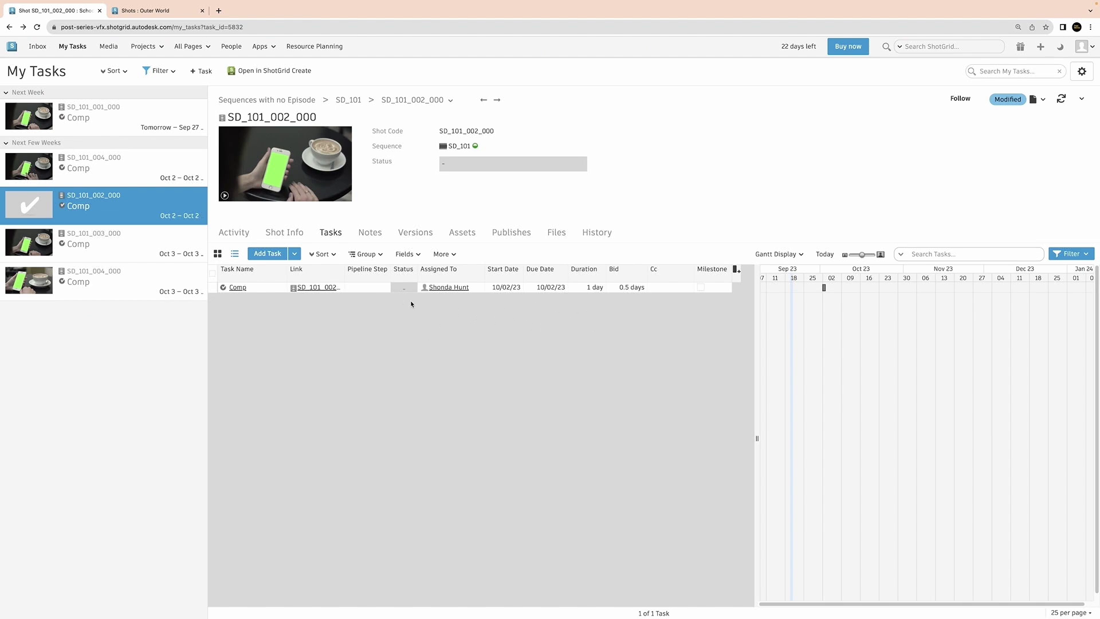
List shot SD_101_001_000's versions, EL01 Green Screen and EL02 Reference.
click(169, 127)
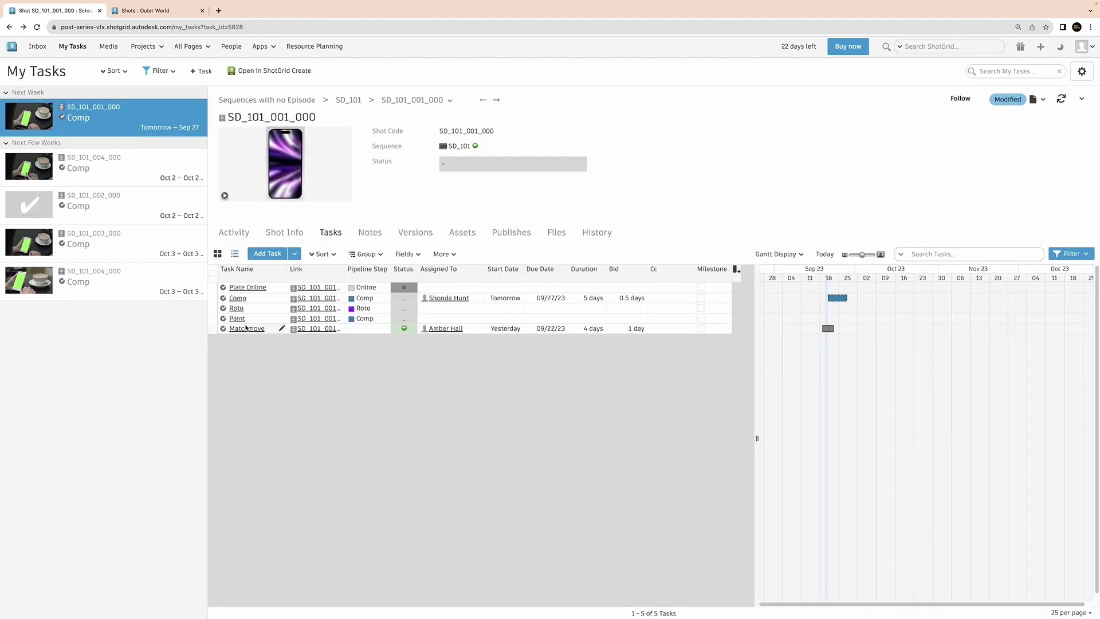
click(410, 236)
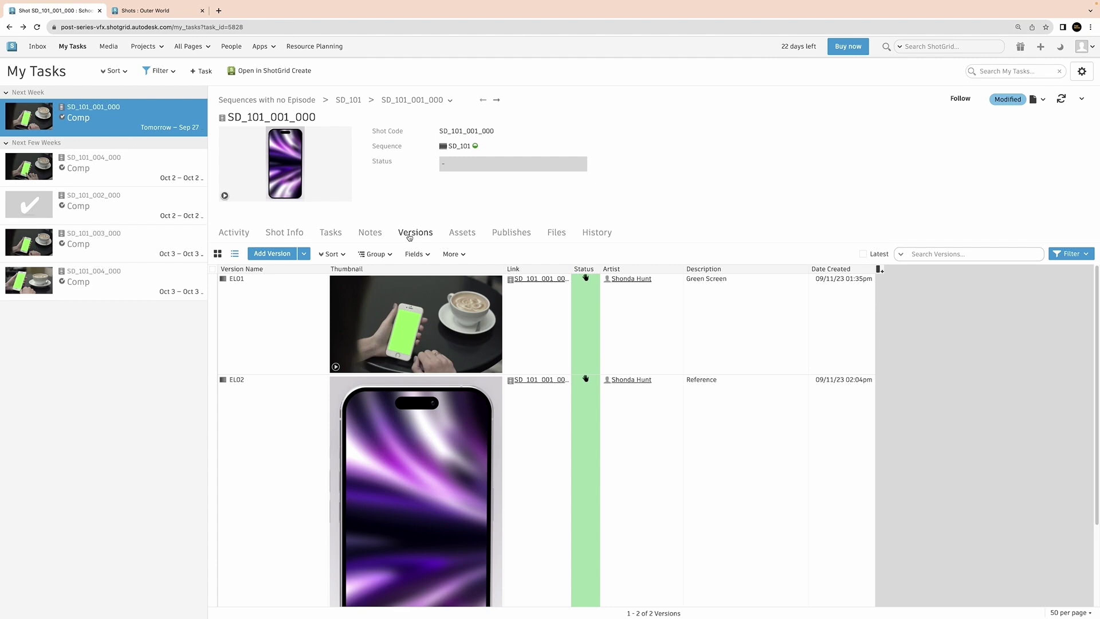
mouse_move(433, 329)
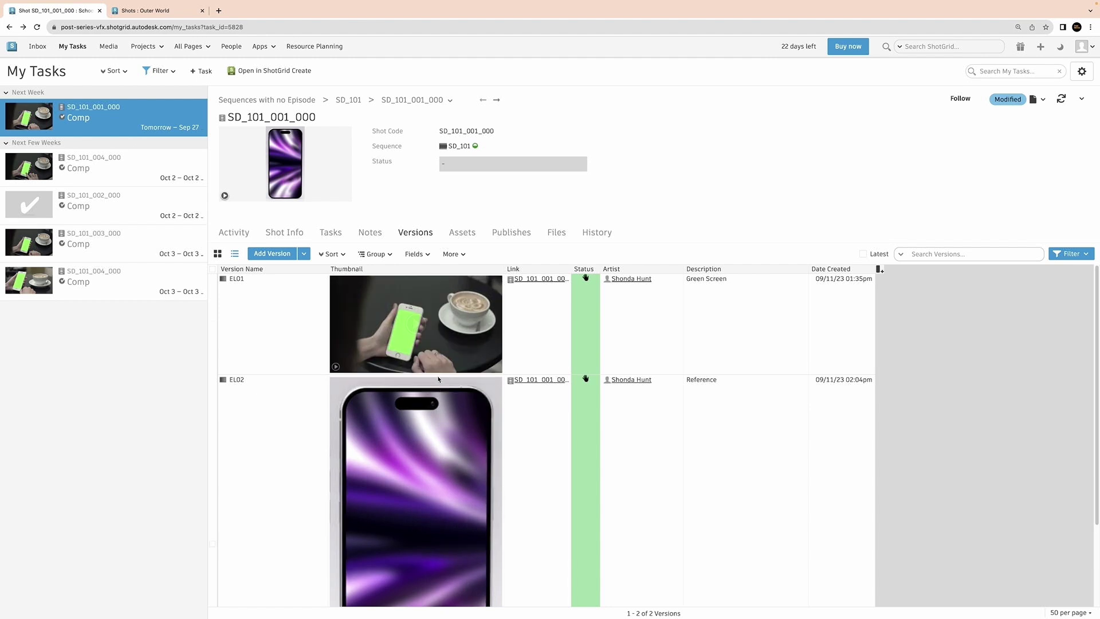
mouse_move(443, 433)
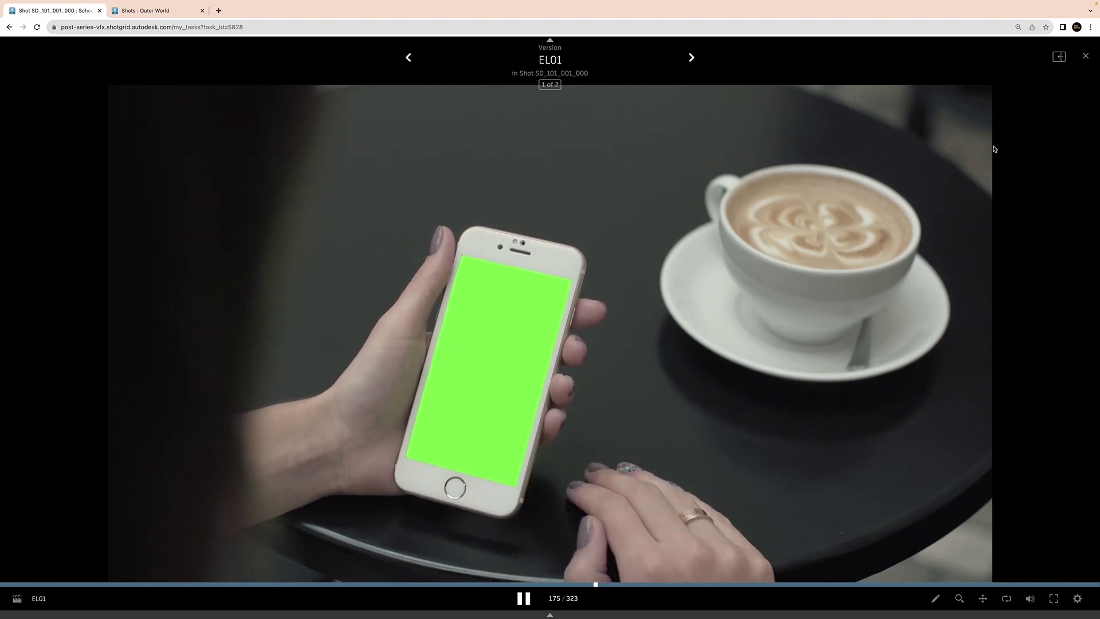
Close the version viewer and go to the School Days project's Shots page.
click(1086, 56)
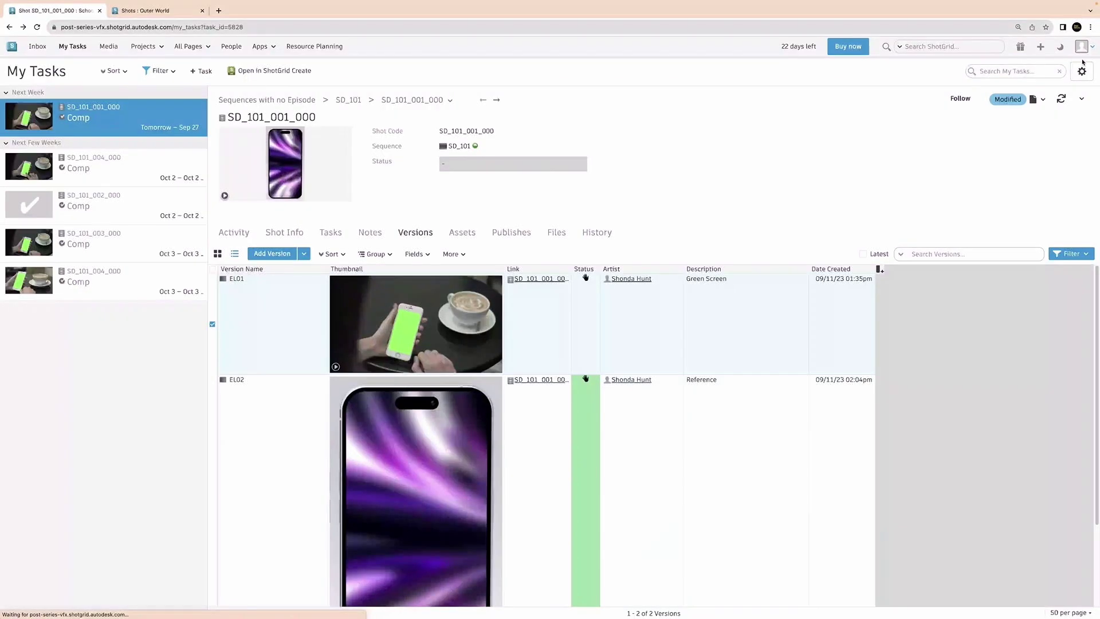
click(144, 46)
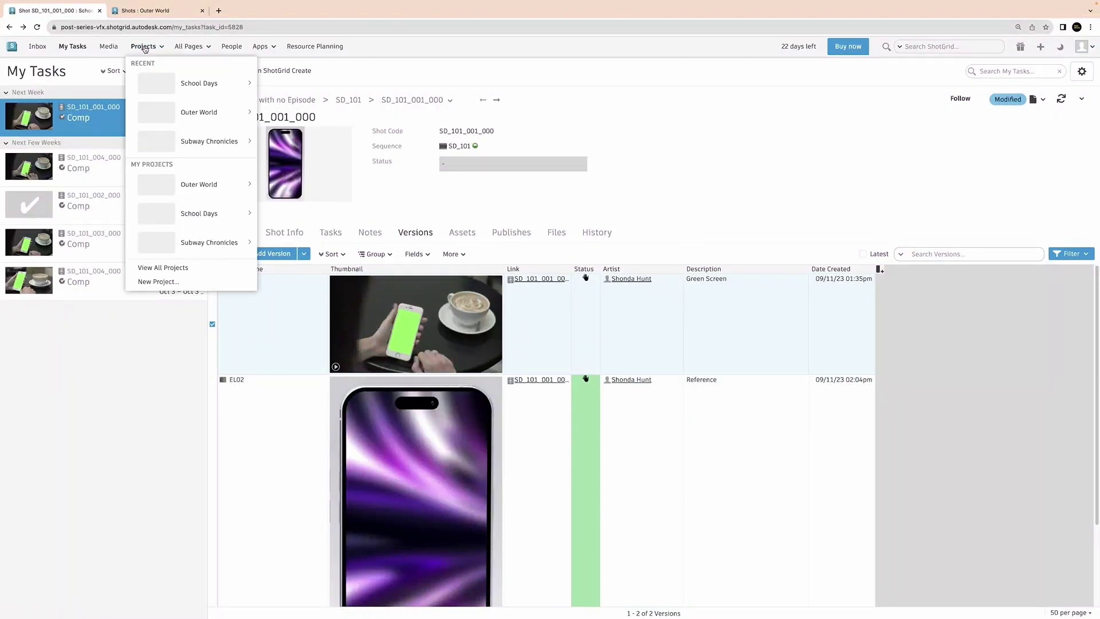
mouse_move(203, 94)
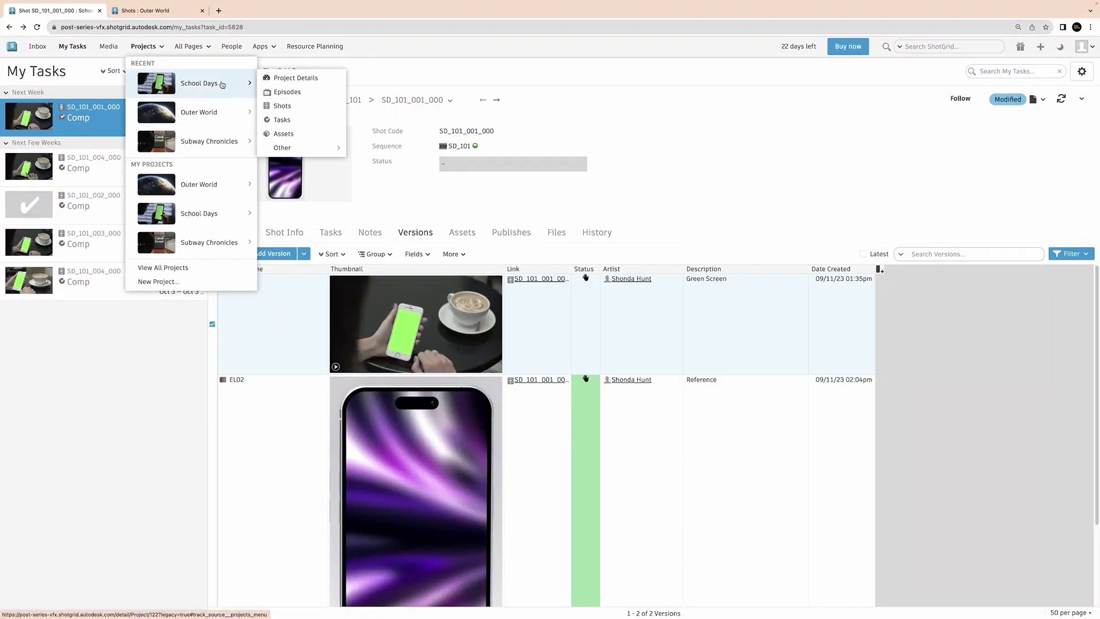
click(283, 107)
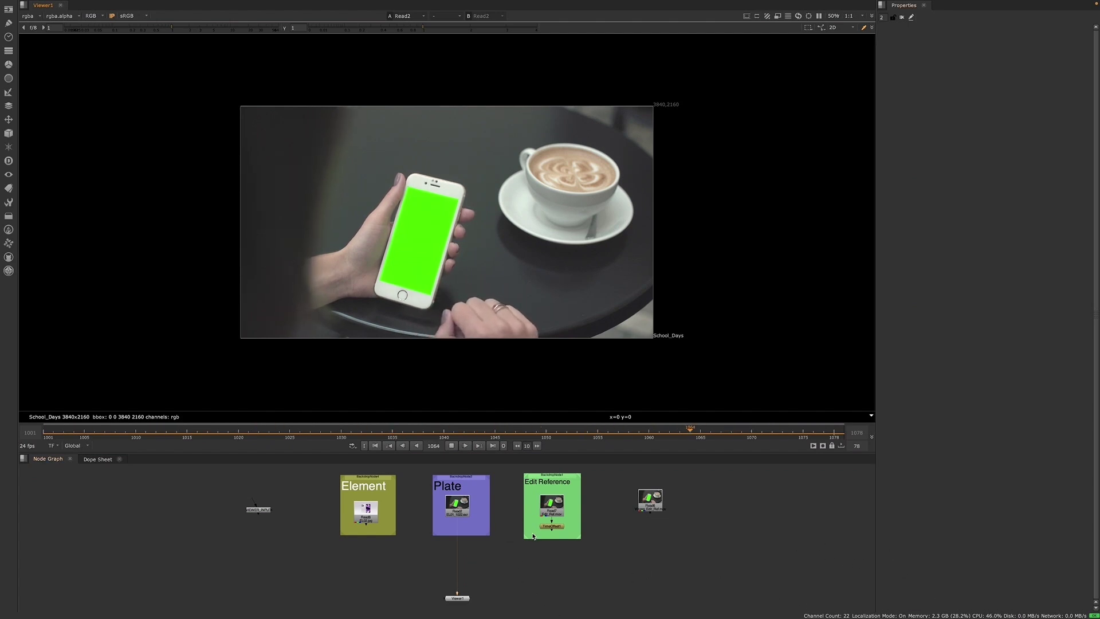
Stop the plate at frame 1039 and inspect the Plate, Edit Reference and Element reads.
click(452, 447)
click(442, 481)
click(549, 478)
click(259, 511)
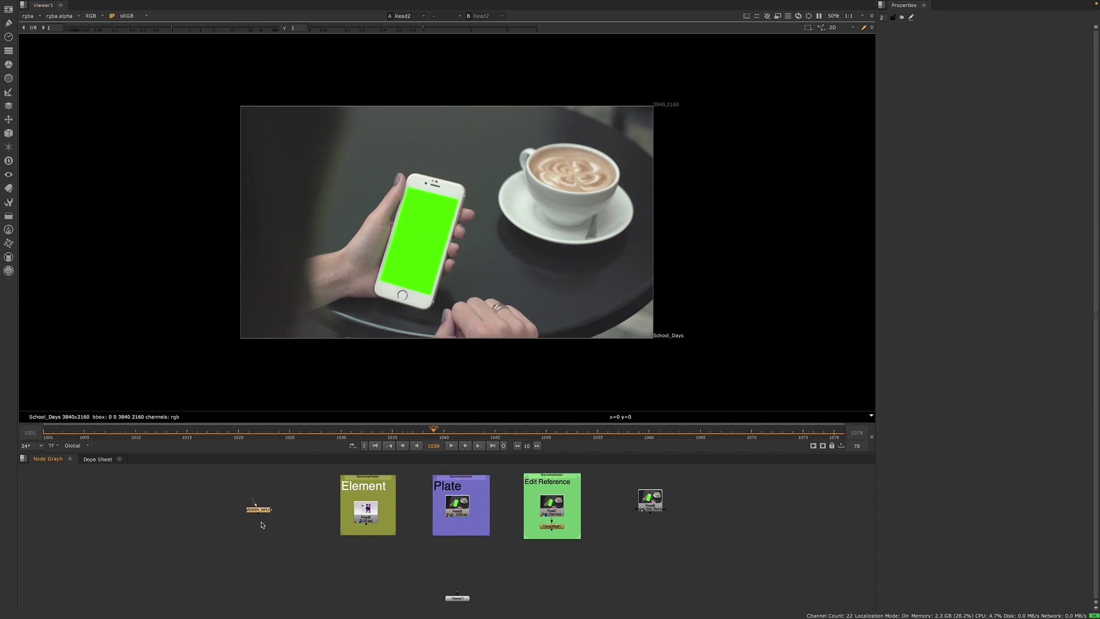
click(374, 478)
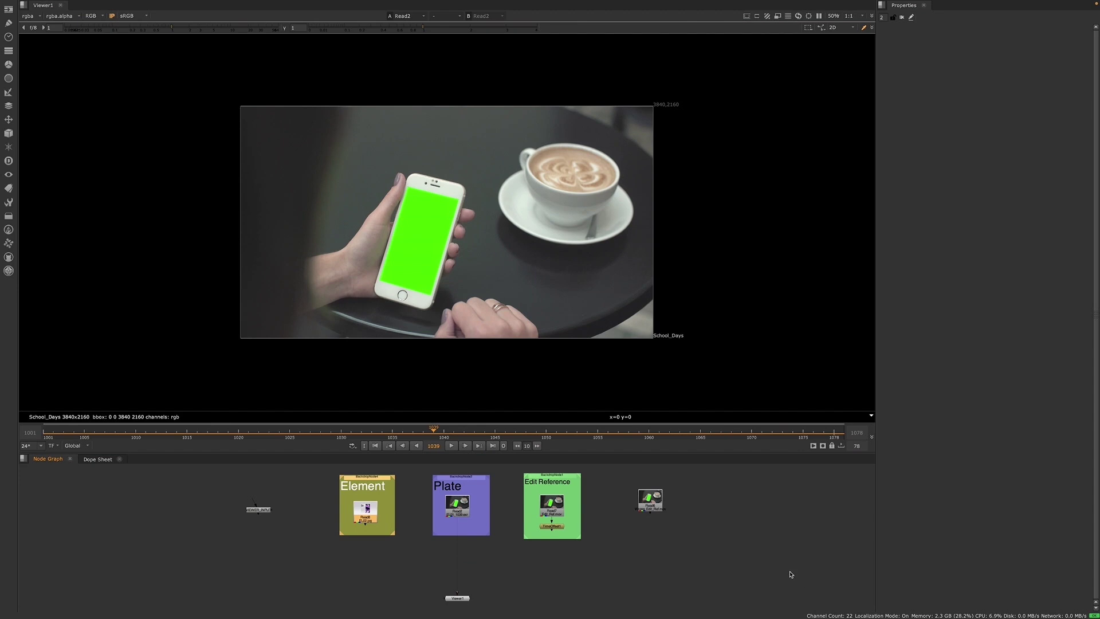
Check Project Settings: frame range 1001–1078, 24 fps, School_Days 3840x2160 format.
key(s)
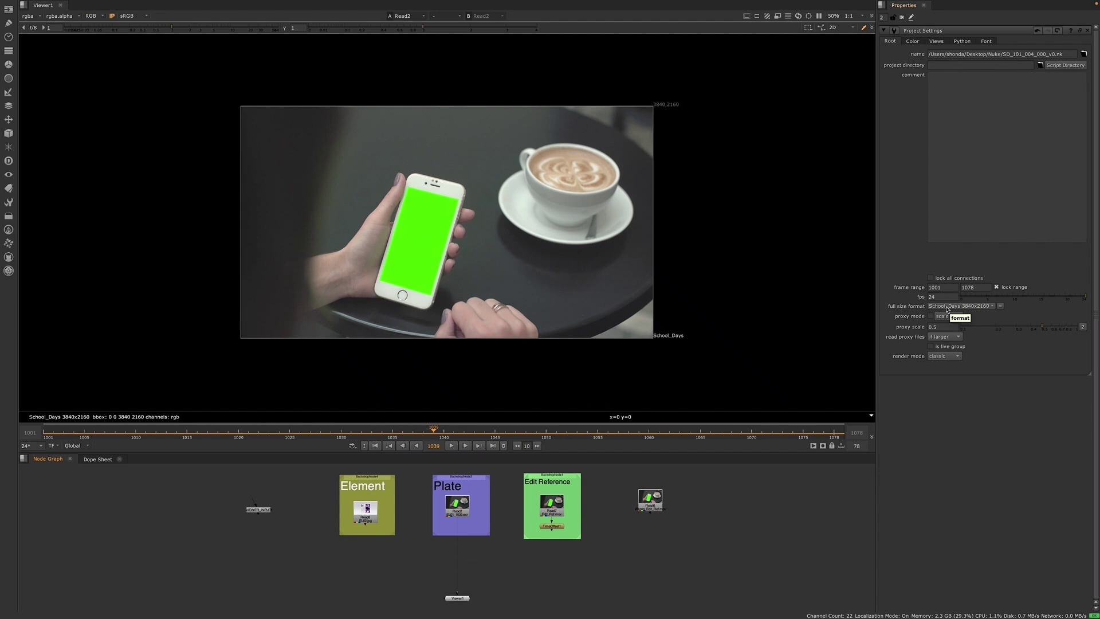
middle_drag(635, 593, 633, 584)
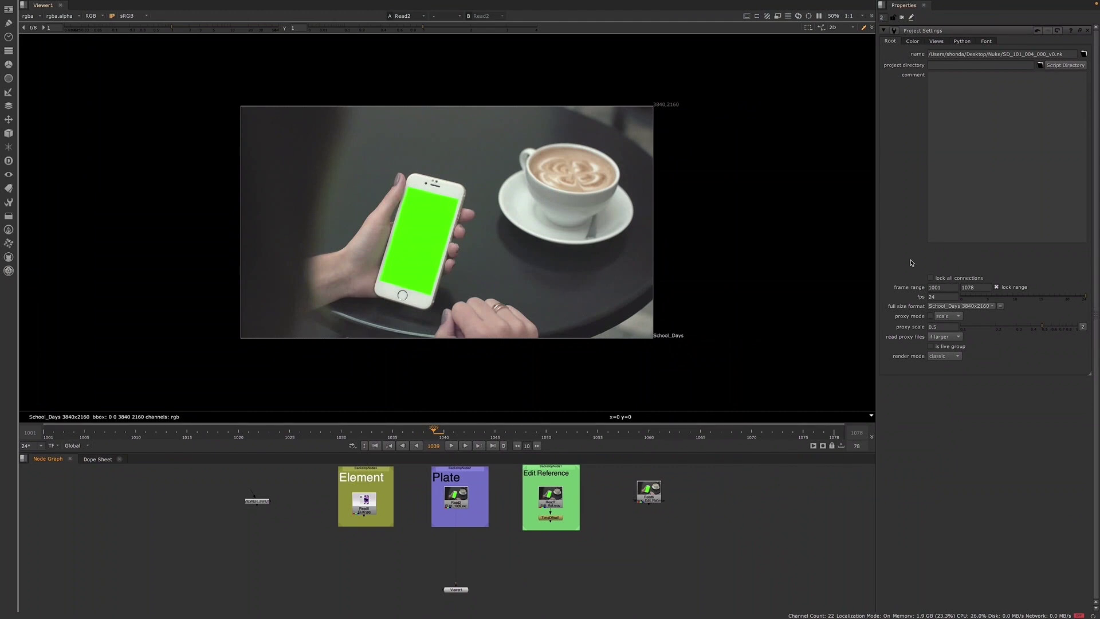
Add a difference Merge with A on the Edit Reference and B on the Plate.
click(903, 17)
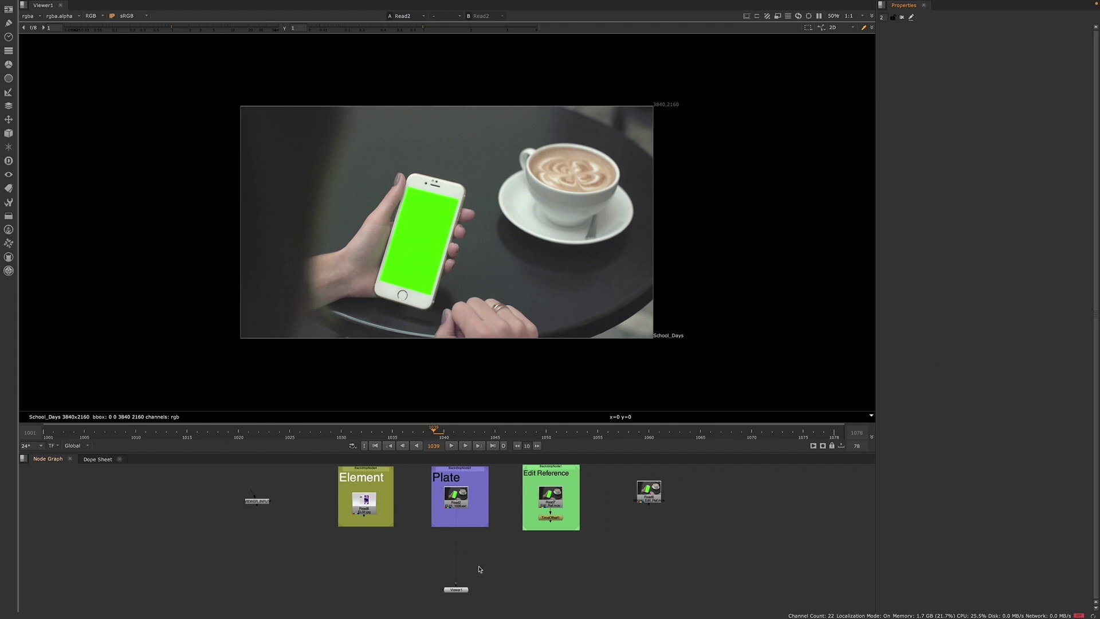
key(m)
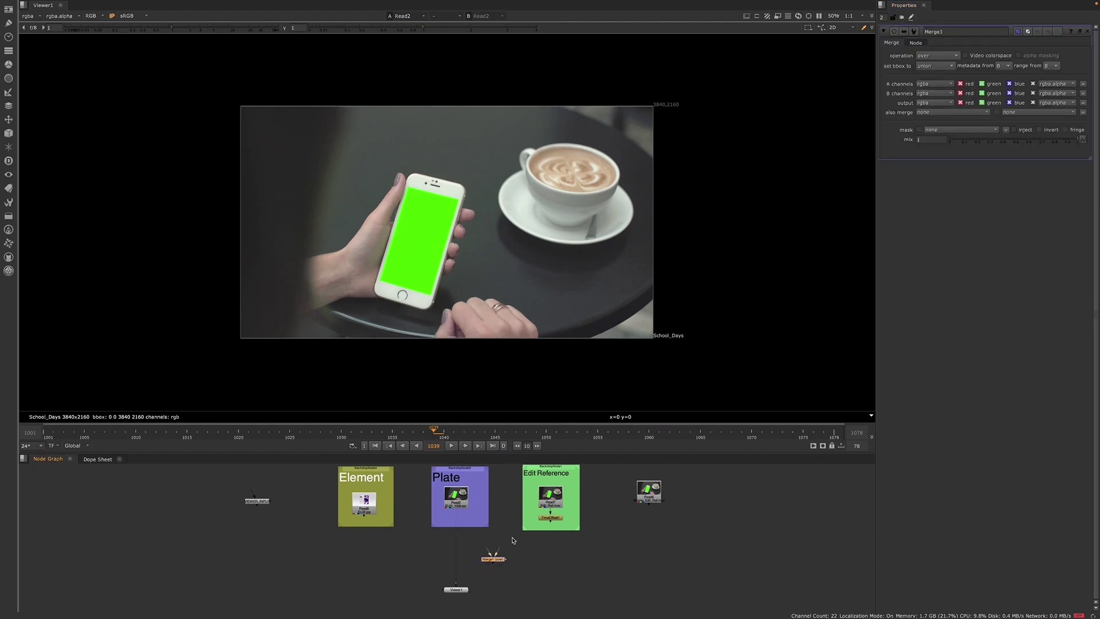
click(933, 57)
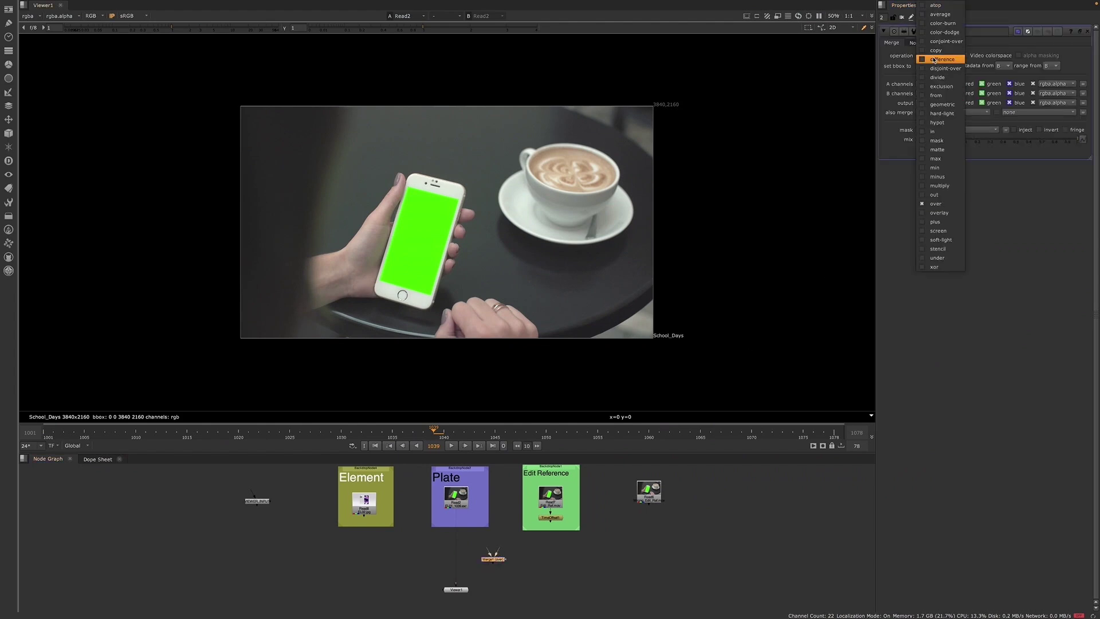
click(936, 59)
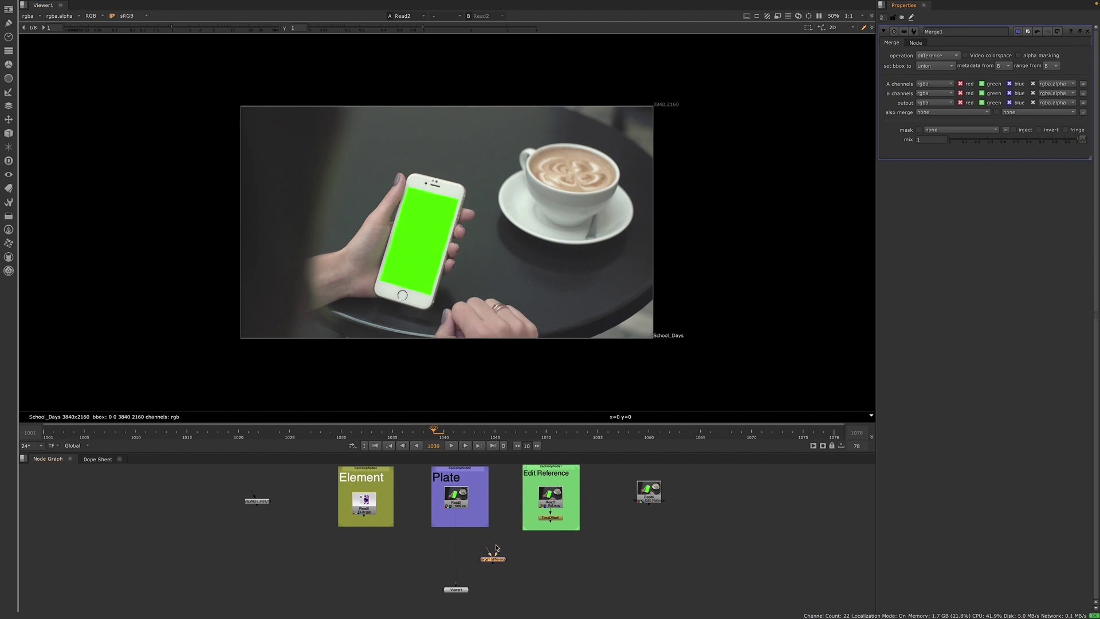
drag(497, 551, 547, 523)
drag(489, 552, 457, 499)
View the difference result to confirm the plate matches, then delete the Merge.
key(1)
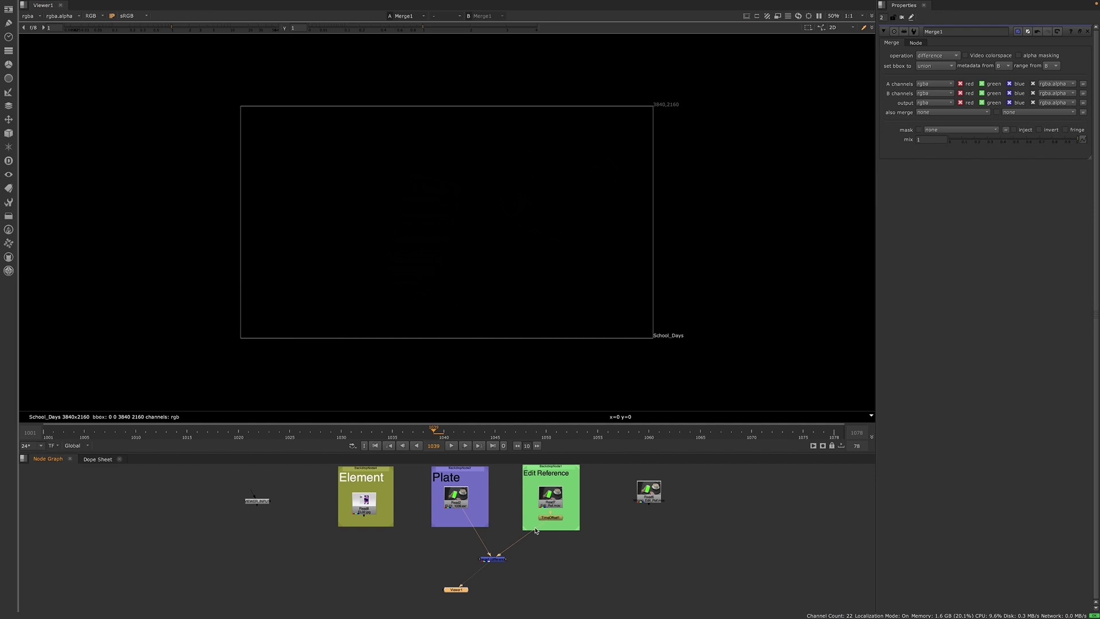
drag(536, 530, 649, 500)
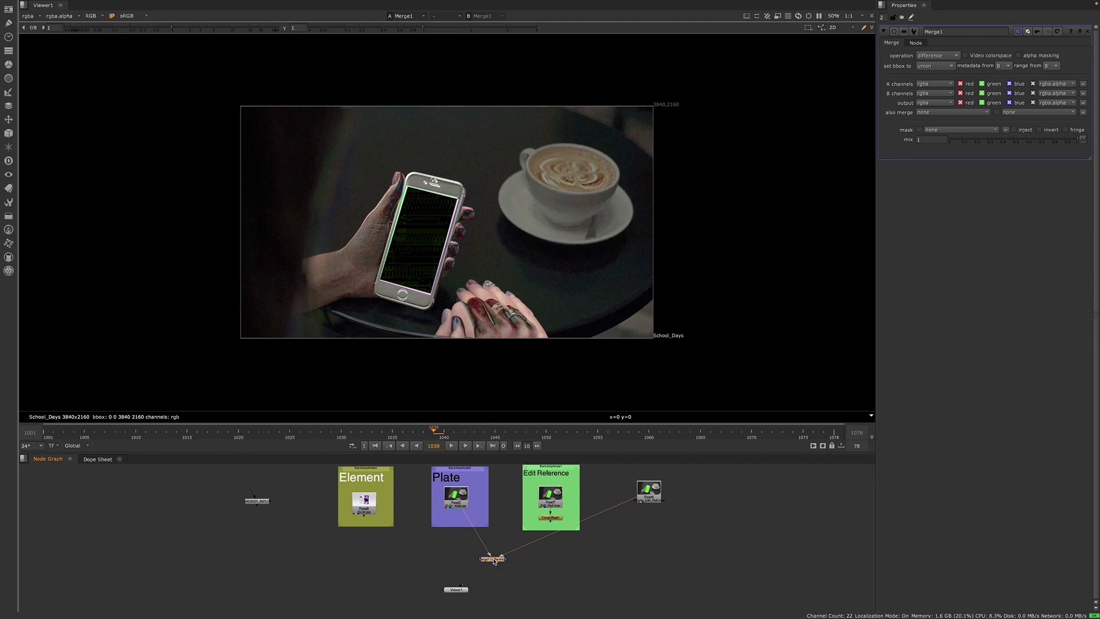
key(Delete)
drag(635, 498, 455, 497)
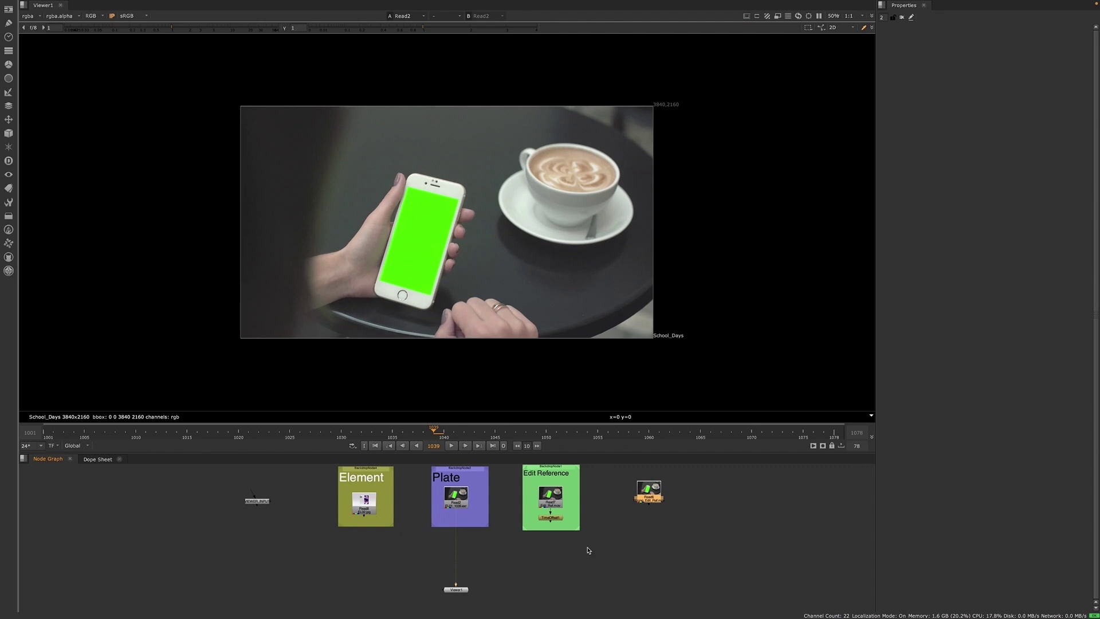